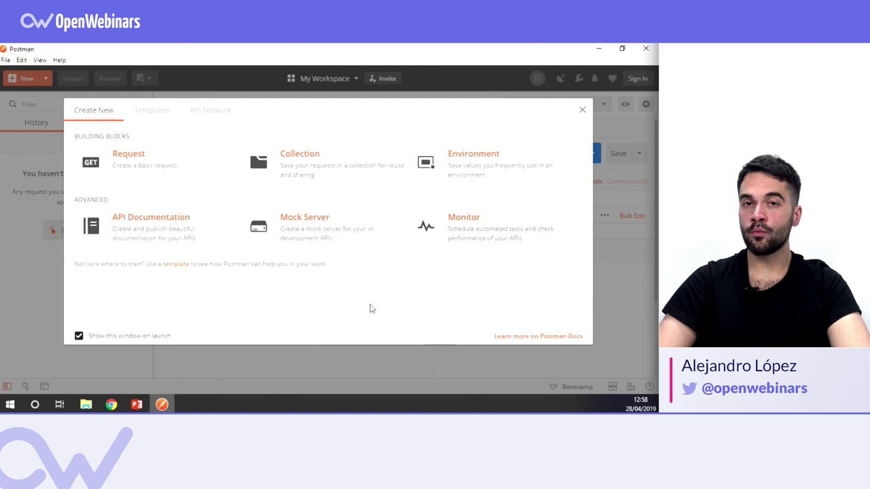
Start a new basic request and switch to the Rick and Morty API website in Chrome
left_click(133, 165)
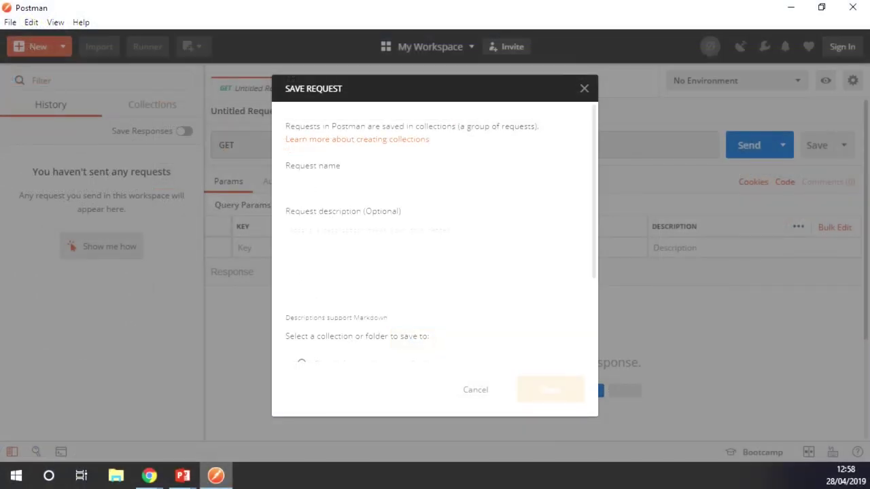
key("alt+Tab")
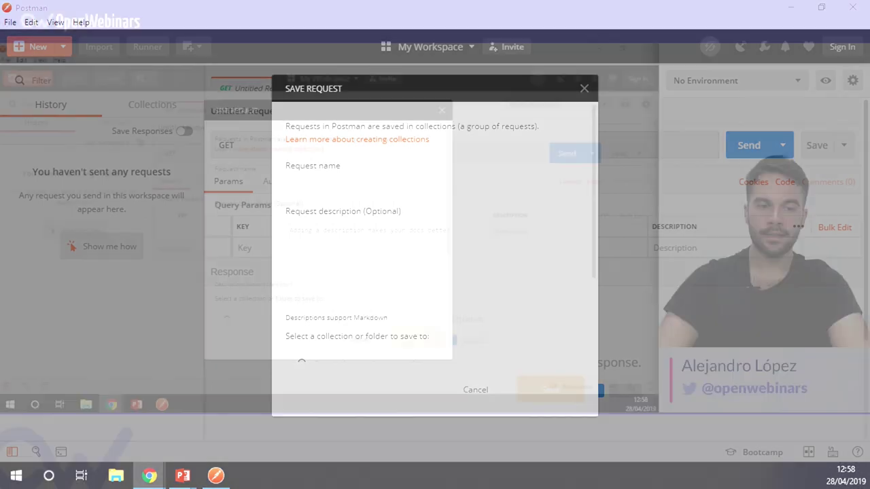
key("alt+Tab")
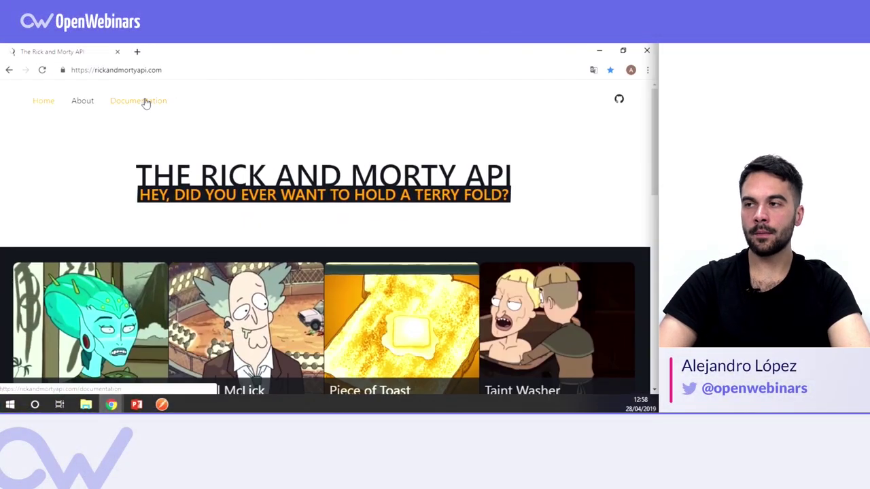
Look through the character cards on the API home page and the resource list in its documentation
scroll(164, 186, "down", 2)
scroll(164, 187, "down", 4)
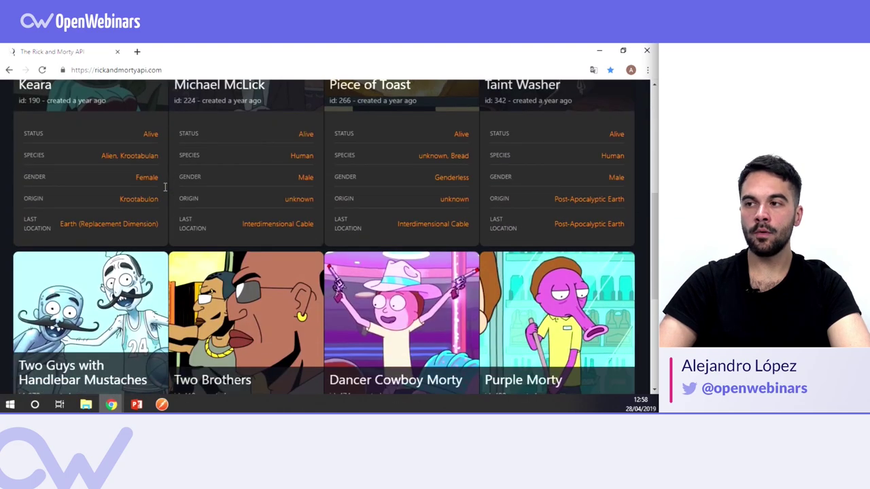
scroll(164, 186, "up", 6)
scroll(164, 186, "down", 8)
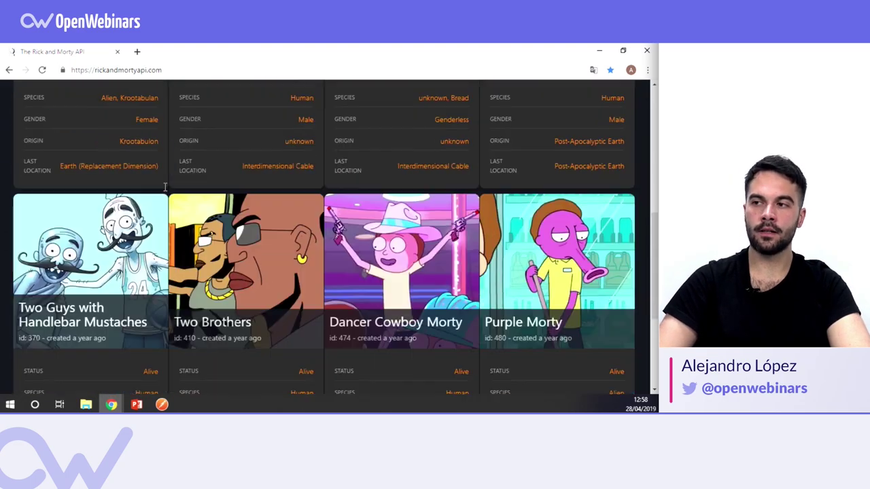
scroll(165, 186, "up", 8)
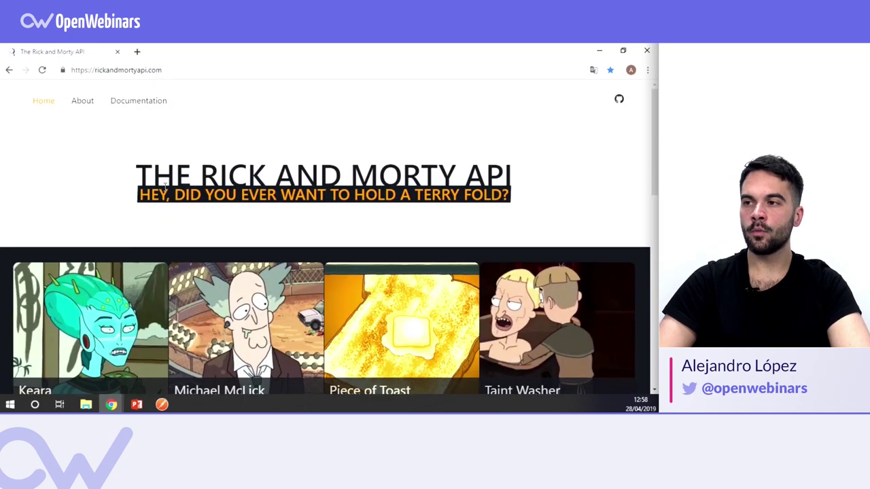
left_click(139, 101)
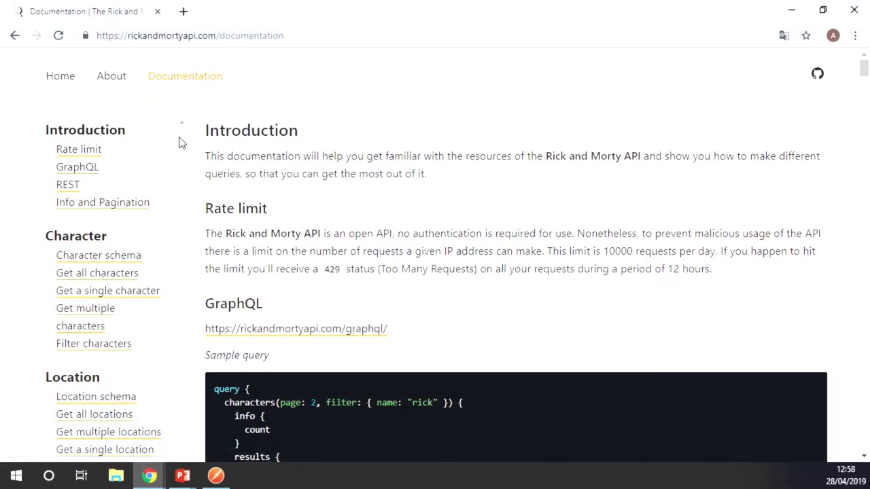
scroll(75, 175, "down", 1)
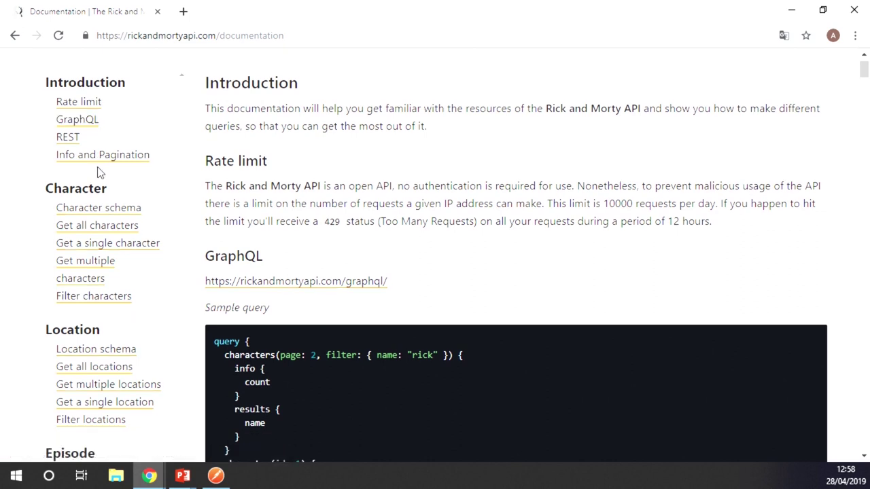
scroll(97, 172, "down", 1)
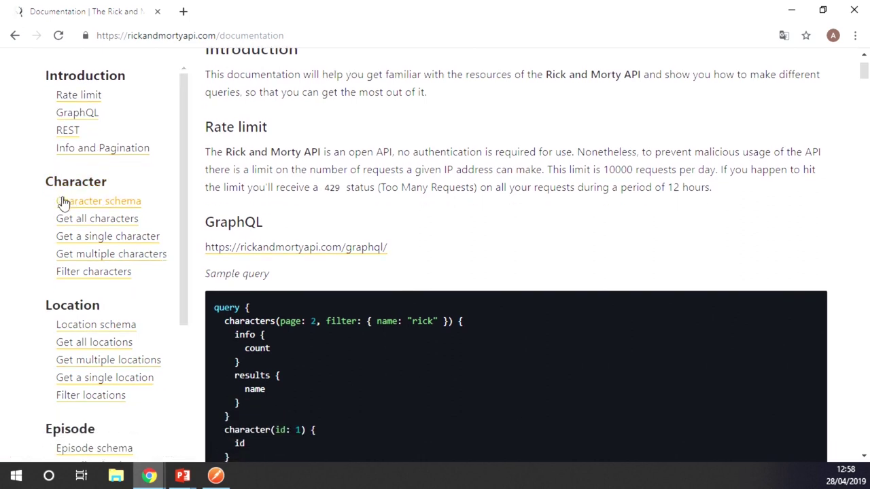
scroll(68, 322, "down", 2)
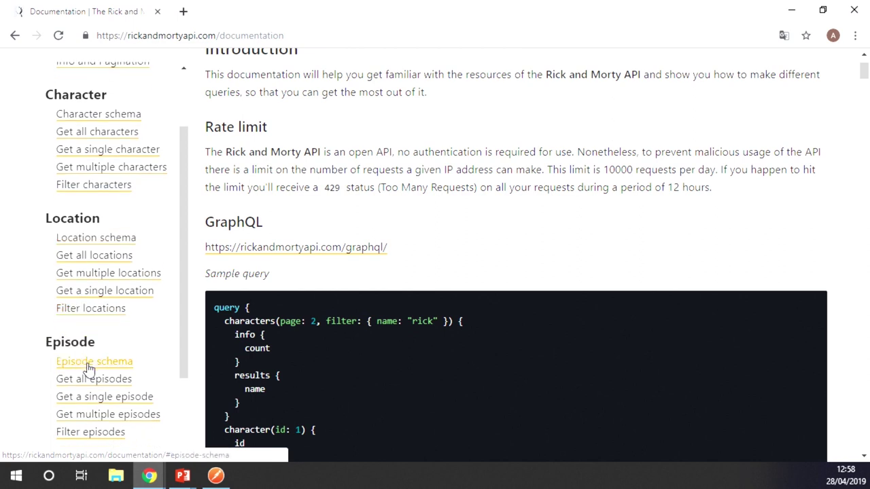
Open the Episode schema documentation and select the endpoint URL given under Get all episodes
left_click(89, 368)
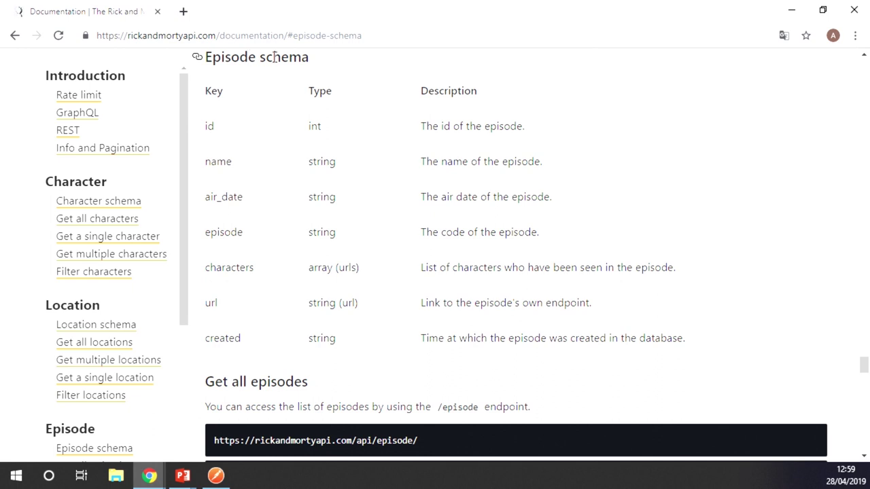
scroll(242, 198, "down", 3)
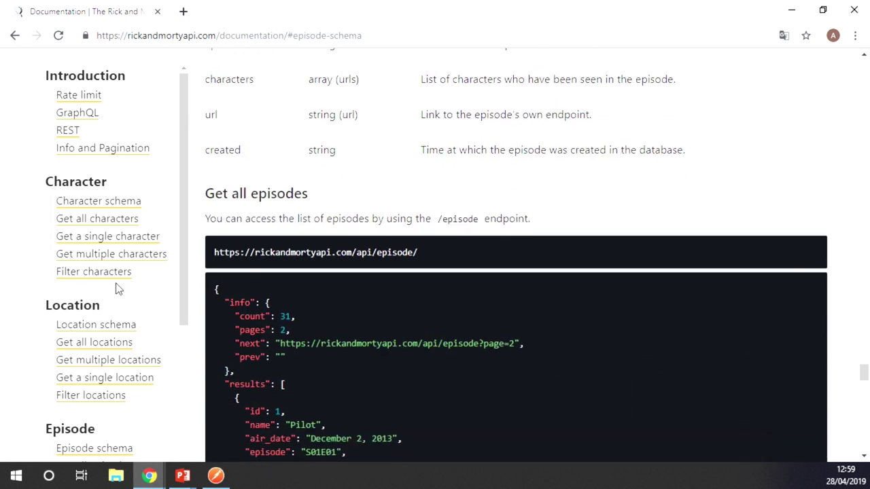
scroll(327, 275, "down", 2)
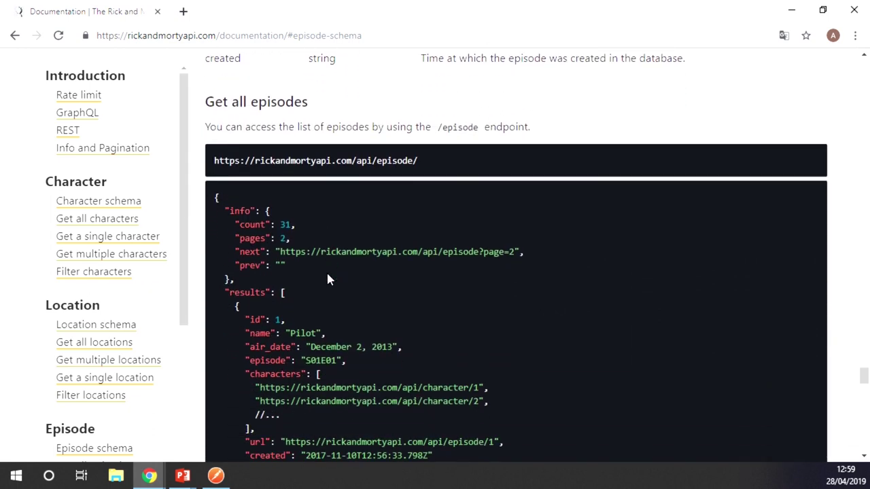
scroll(326, 271, "down", 1)
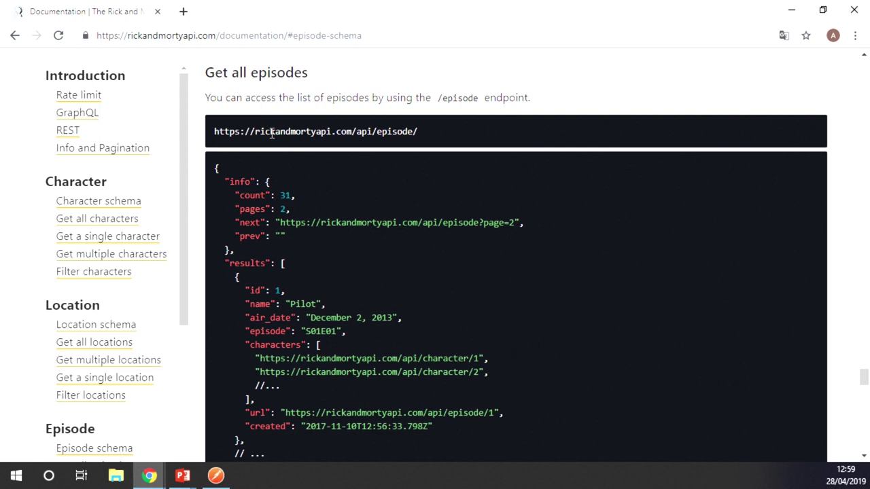
triple_click(304, 132)
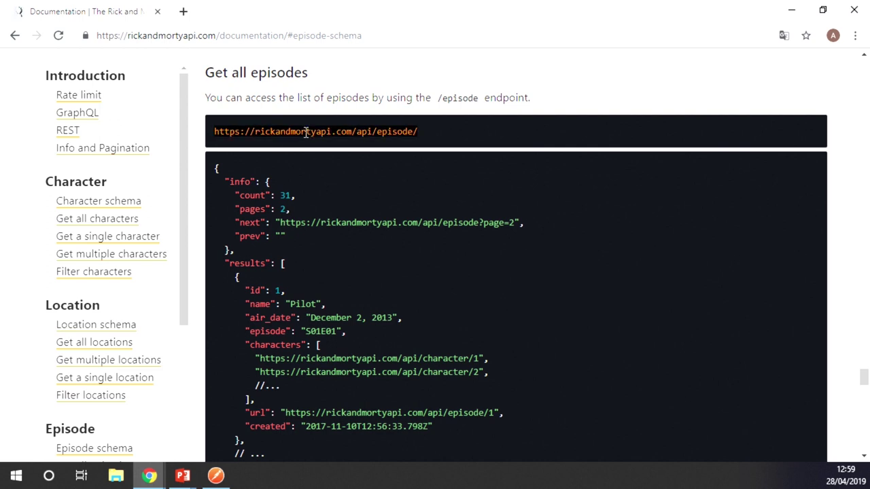
scroll(342, 226, "down", 1)
scroll(342, 225, "up", 1)
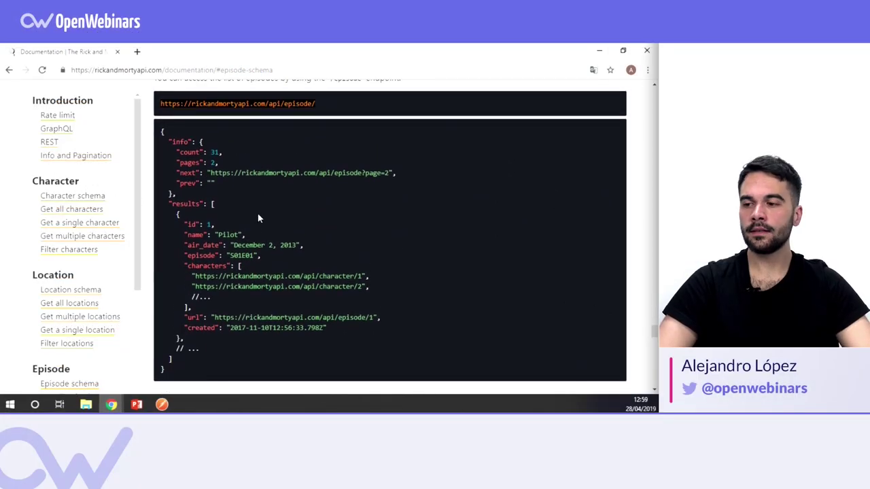
Back in Postman, name the request Episodios and describe it as "Petición para obtener una lista de episodios de Rick y Morty."
left_click(162, 404)
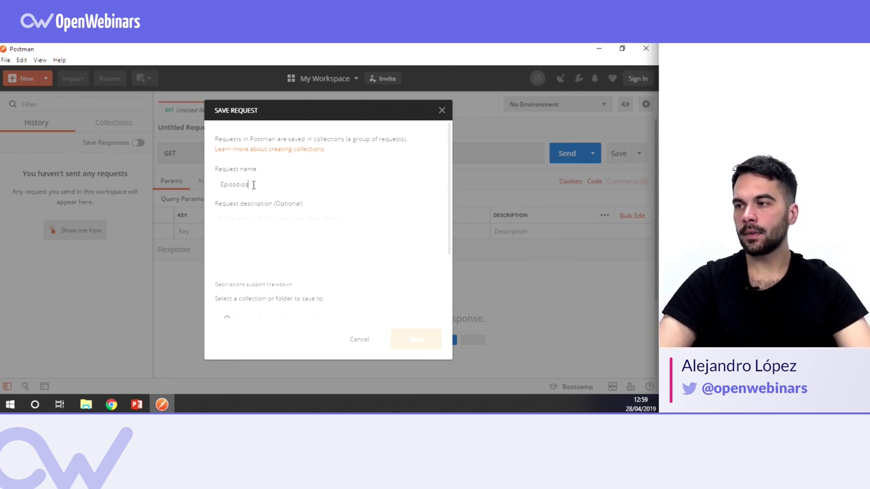
left_click(355, 226)
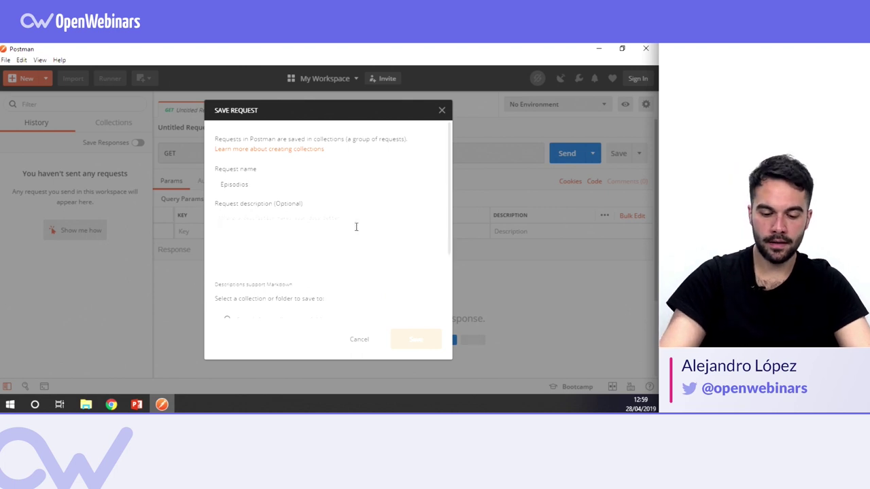
type("Petici")
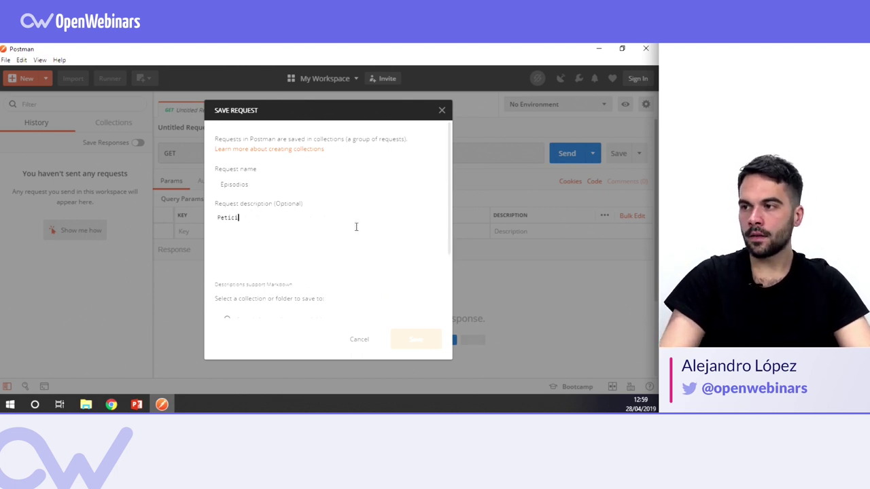
type("ón para obtener ")
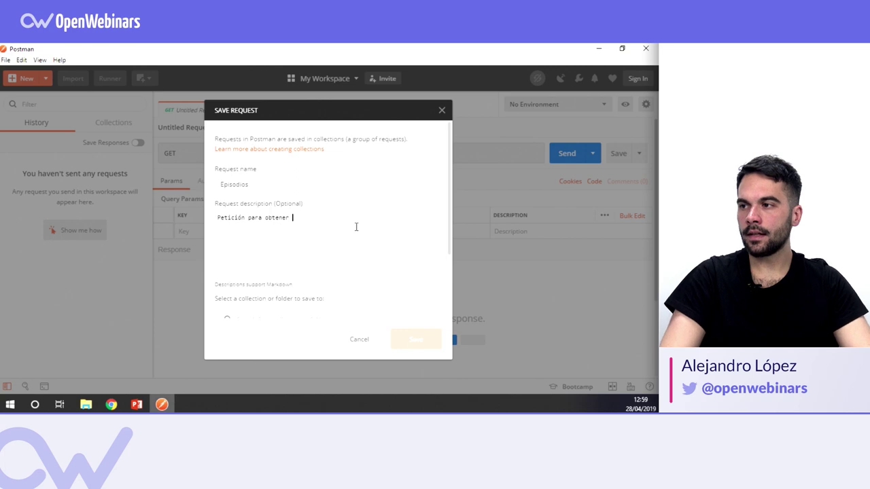
type("los")
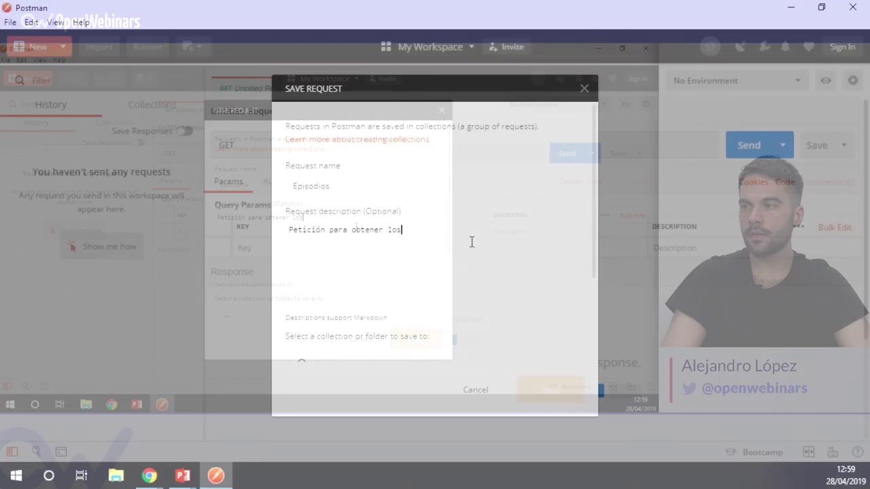
key("BackSpace")
key("BackSpace")
key("BackSpace")
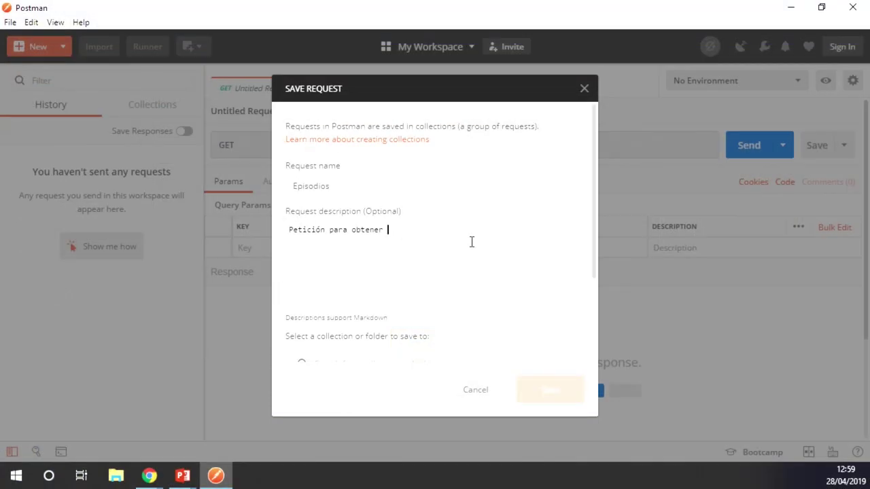
type("una lista de ")
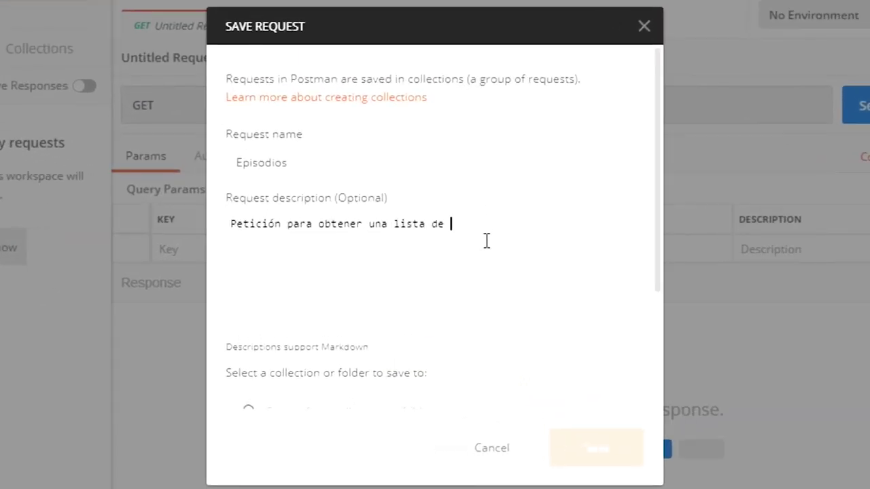
type("episodiso")
key("BackSpace")
key("BackSpace")
type("os de Rick y")
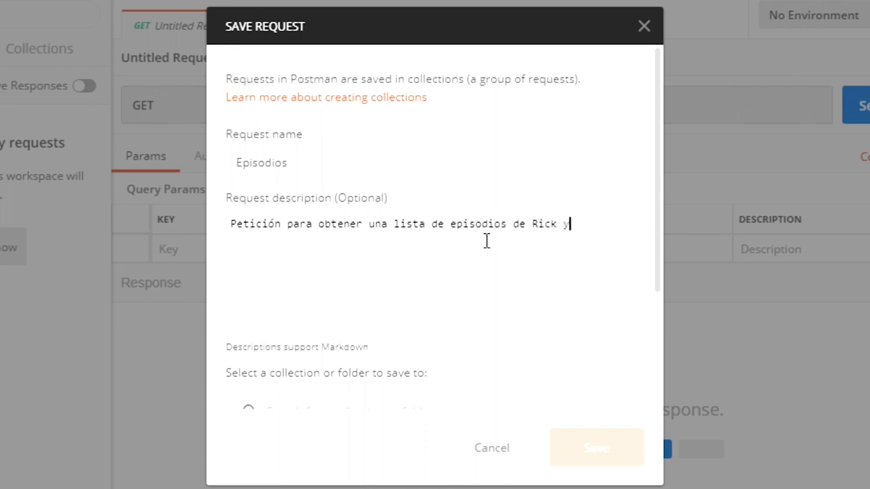
type(" Morty.")
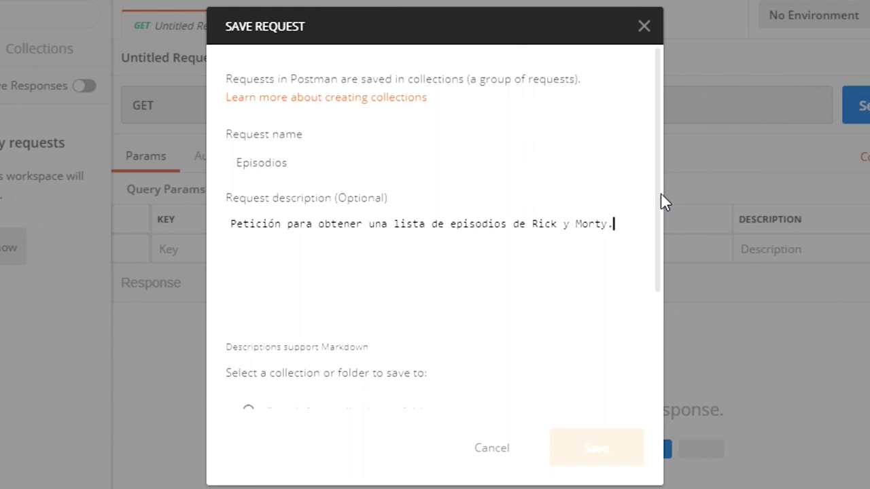
Extend the end of the request description with ", una de las mejores series del mundo."
key("BackSpace")
type(", una de las mejores s")
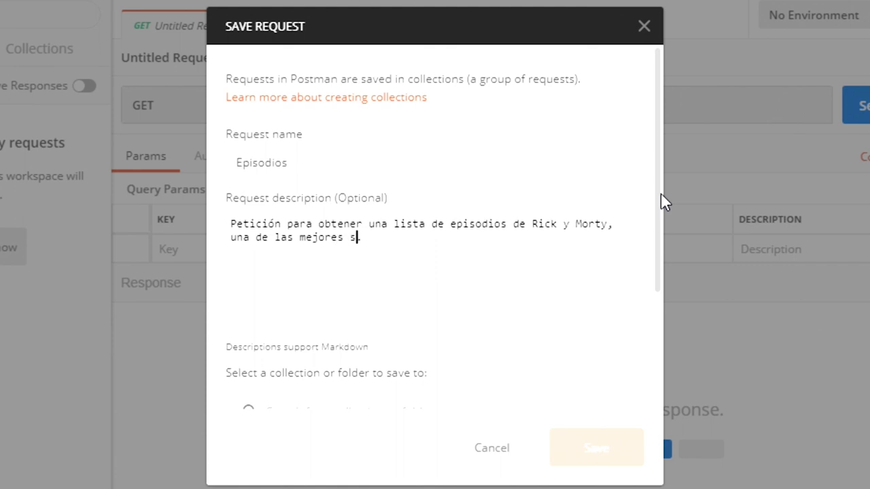
type("eries del mundo.")
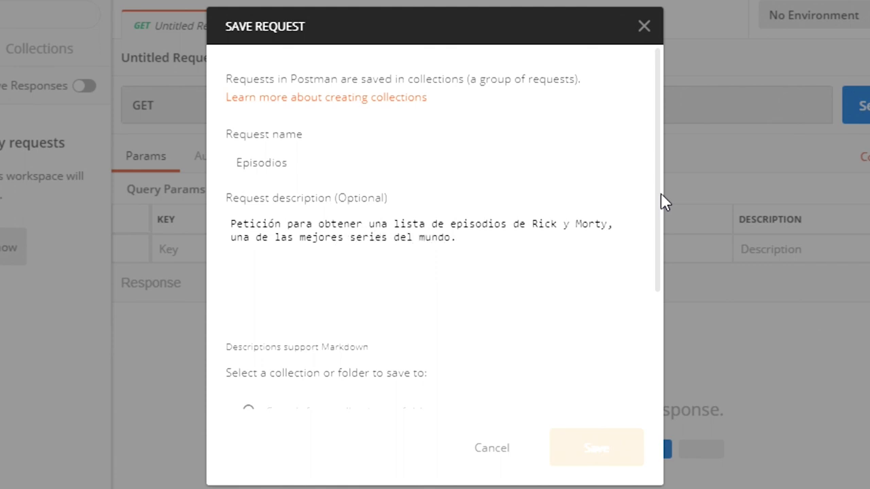
Create a collection named Episodios and select it as the place to save the request
scroll(657, 237, "down", 3)
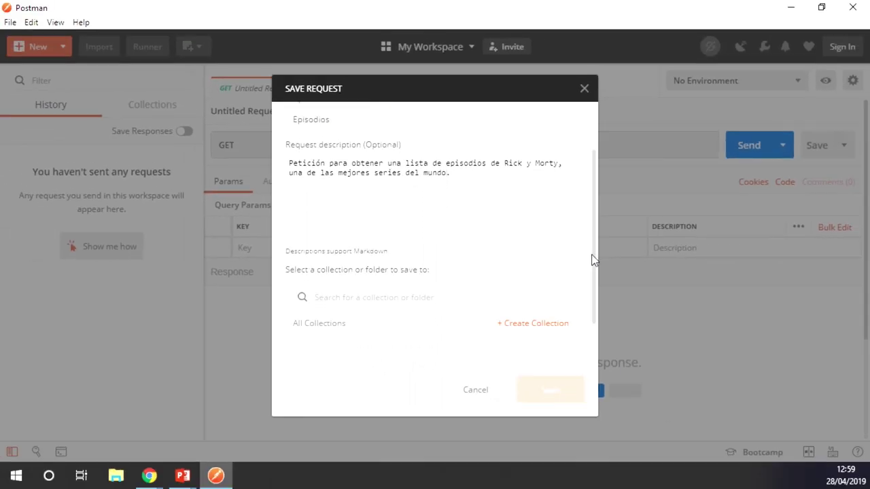
scroll(591, 262, "down", 1)
scroll(591, 272, "down", 1)
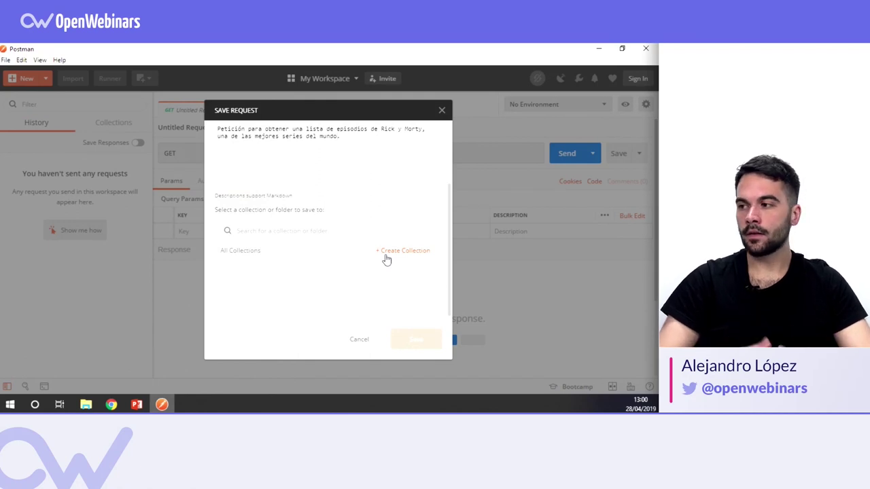
left_click(385, 253)
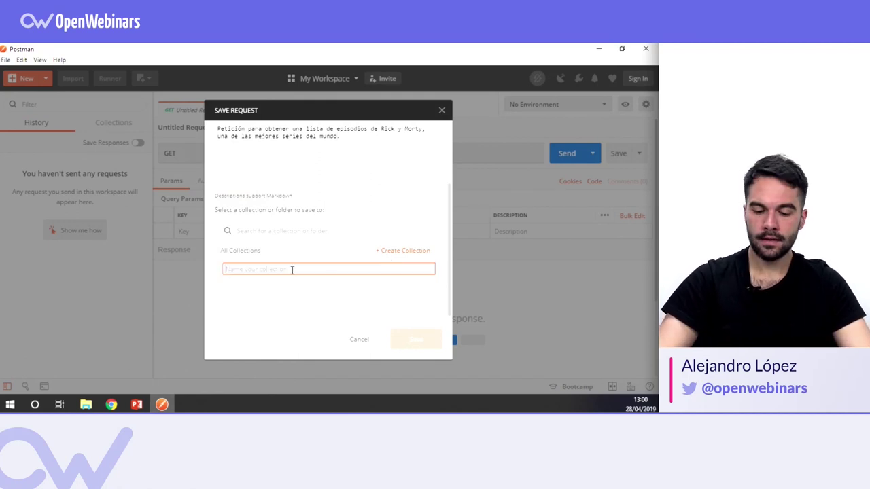
type("Episodios")
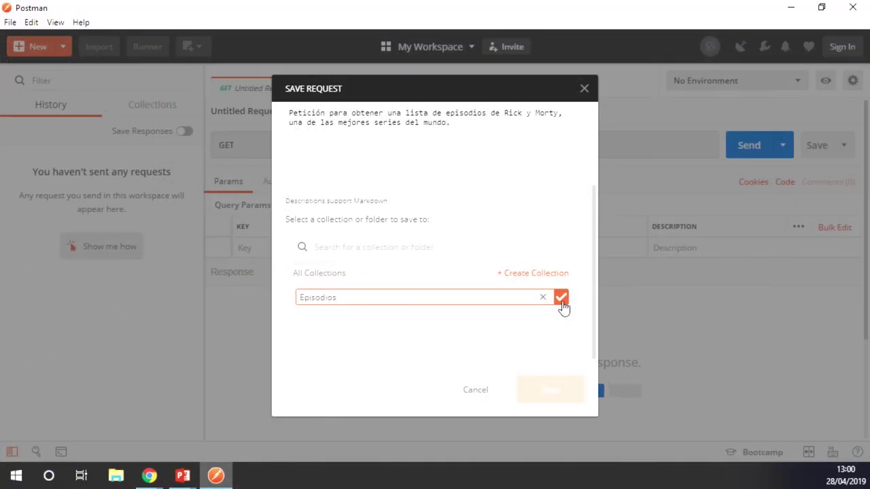
left_click(424, 271)
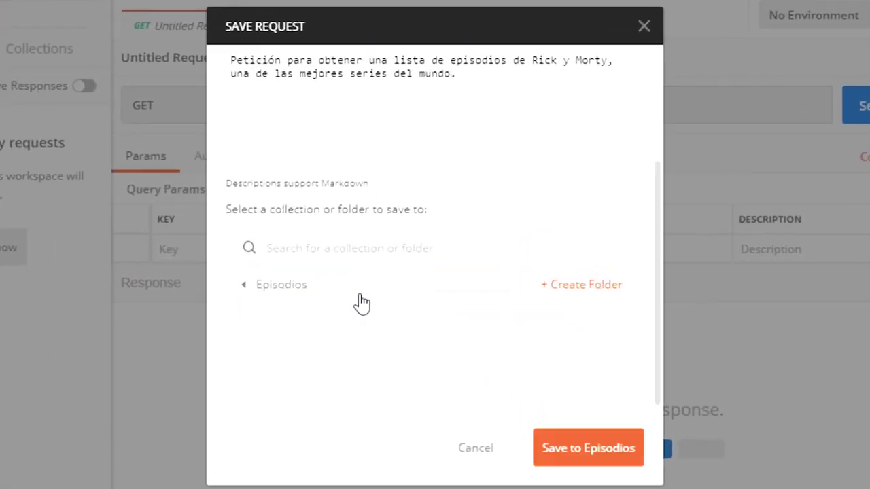
left_click(303, 288)
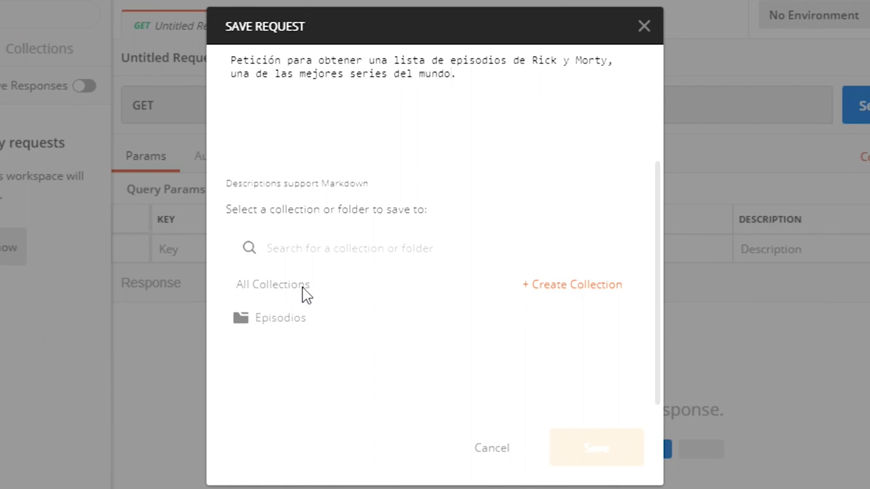
left_click(298, 323)
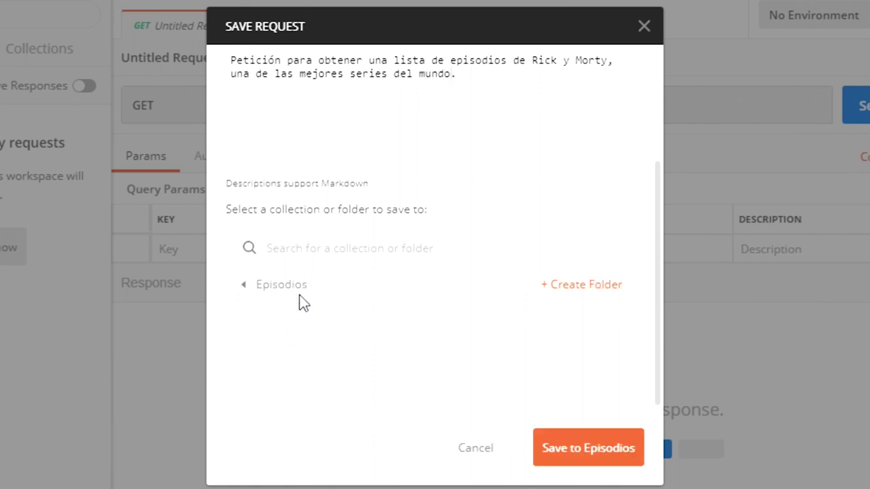
left_click_drag(656, 227, 649, 99)
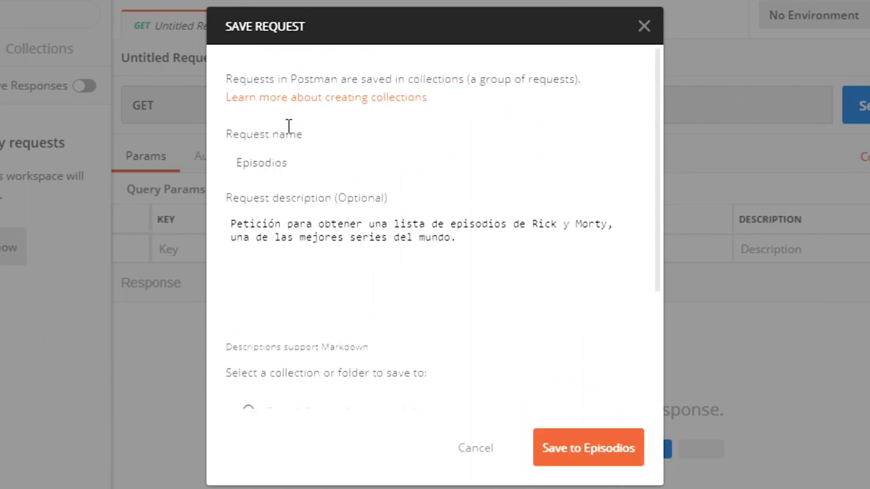
Change the request name to Todos los episodios and save the request in the Episodios collection
left_click(241, 160)
type("Todos los e")
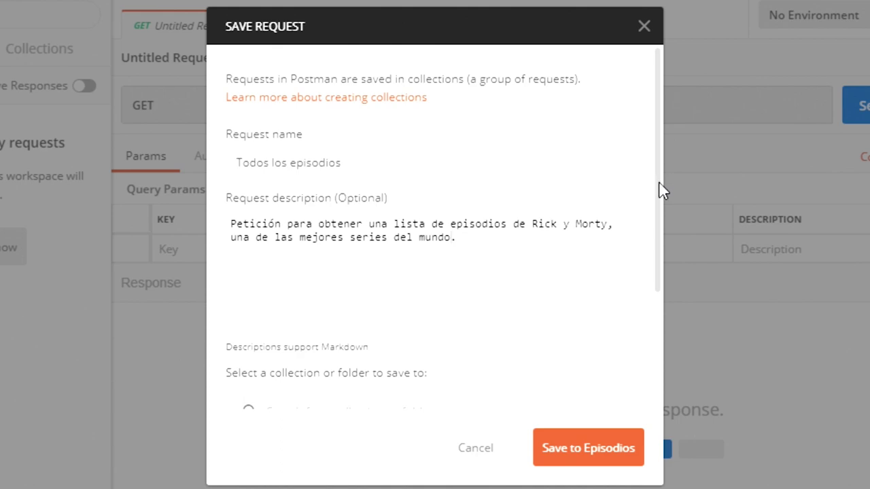
scroll(641, 250, "down", 2)
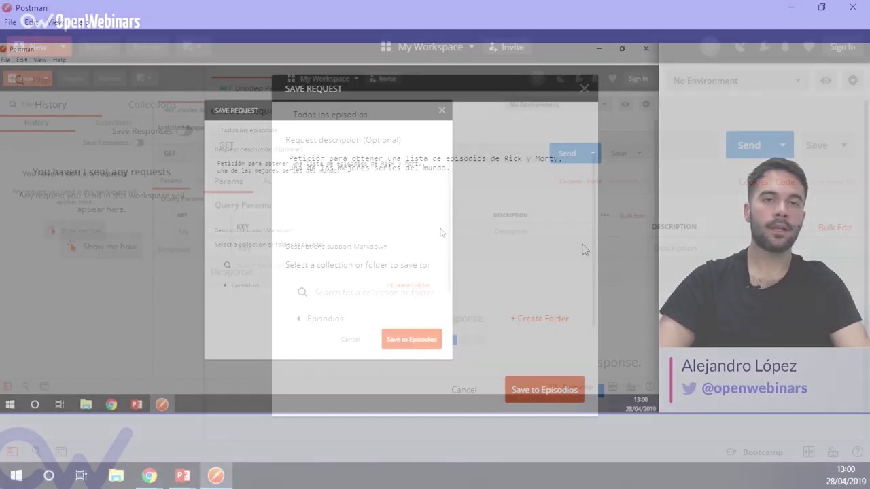
scroll(441, 247, "down", 1)
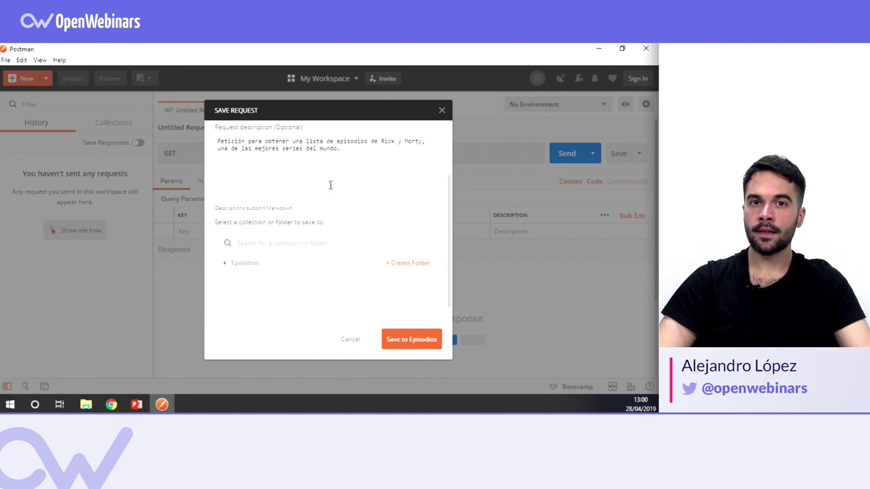
scroll(449, 181, "down", 1)
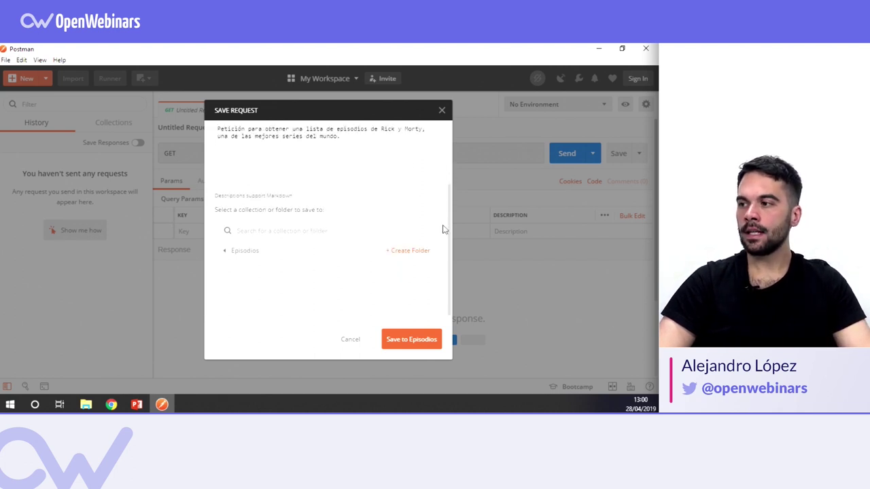
left_click(243, 251)
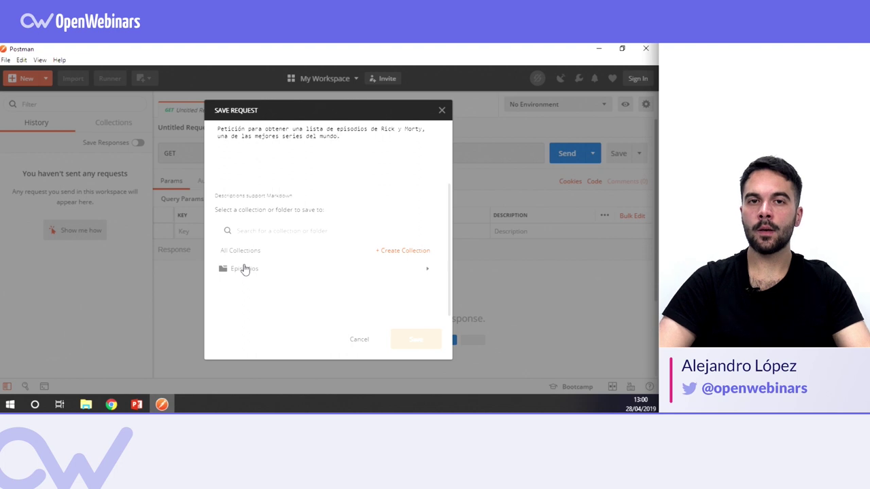
left_click(249, 270)
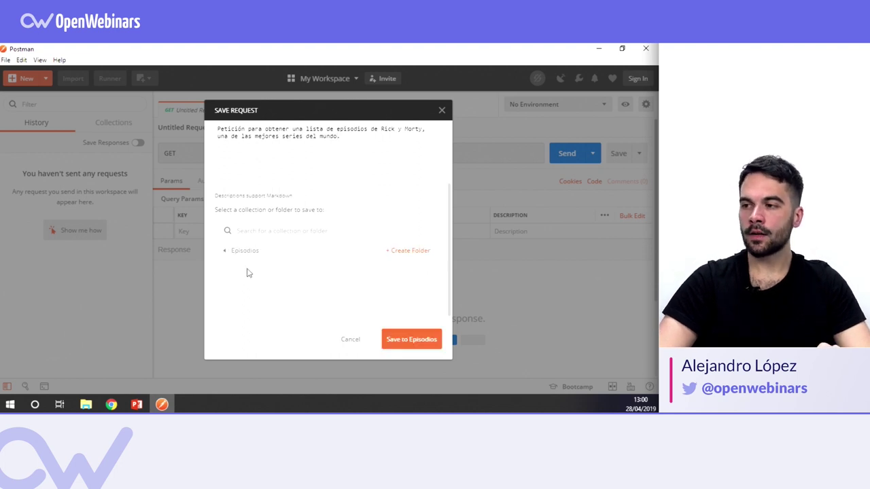
left_click(416, 341)
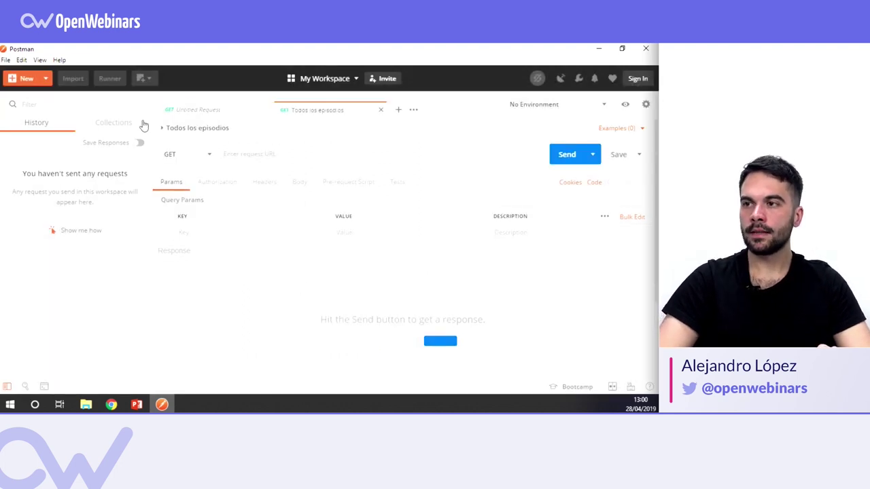
Expand the Episodios collection in the collections list and look through the HTTP methods available for its request
left_click(119, 122)
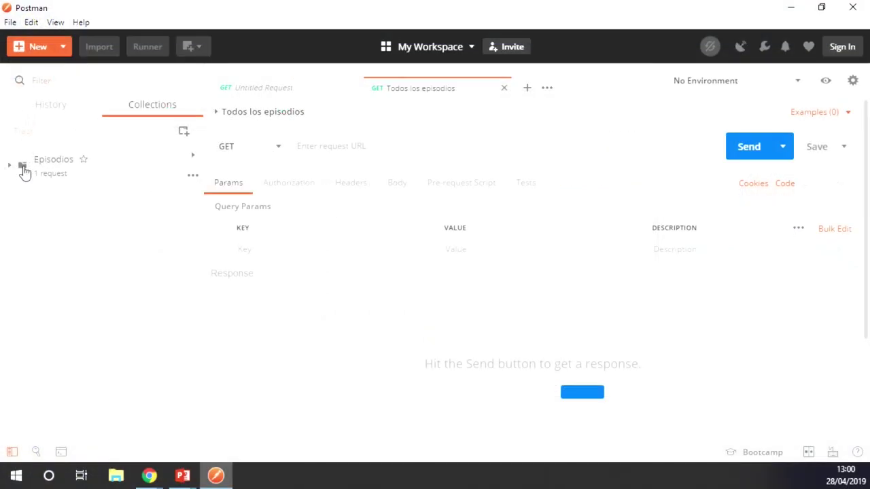
left_click(24, 170)
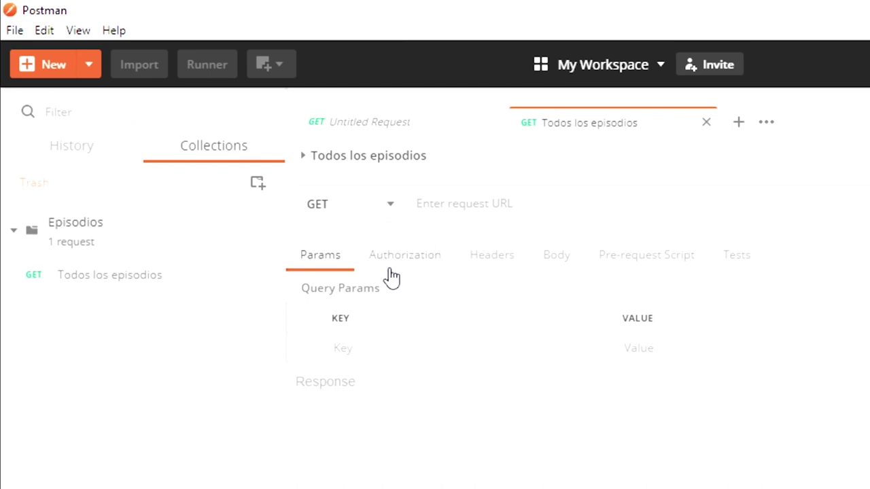
left_click(489, 203)
left_click(370, 212)
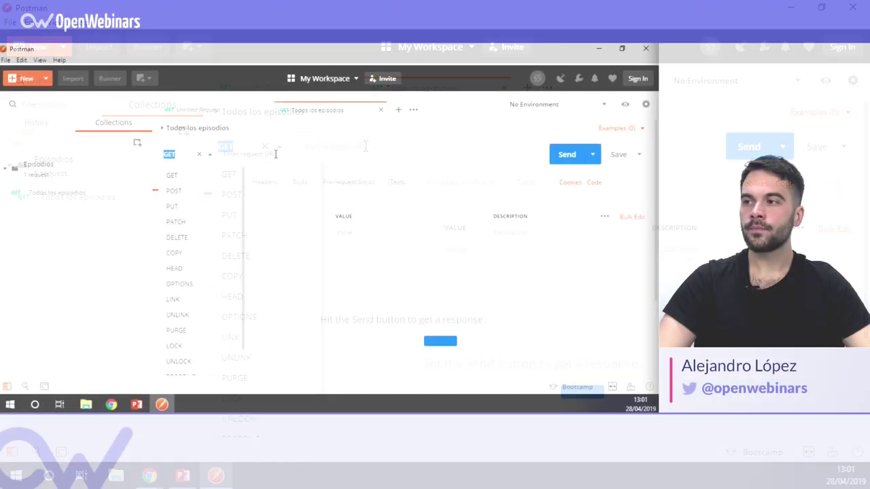
left_click(363, 144)
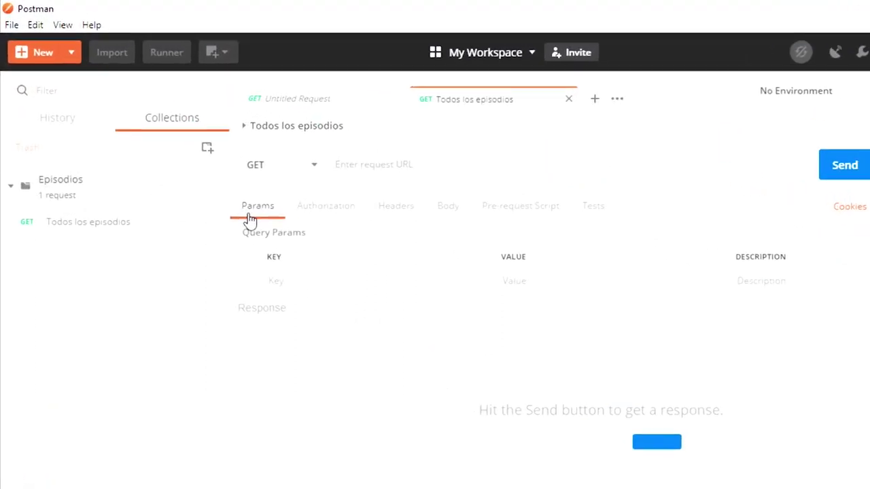
Examine the authorization, headers and body settings of the Todos los episodios request
left_click(321, 222)
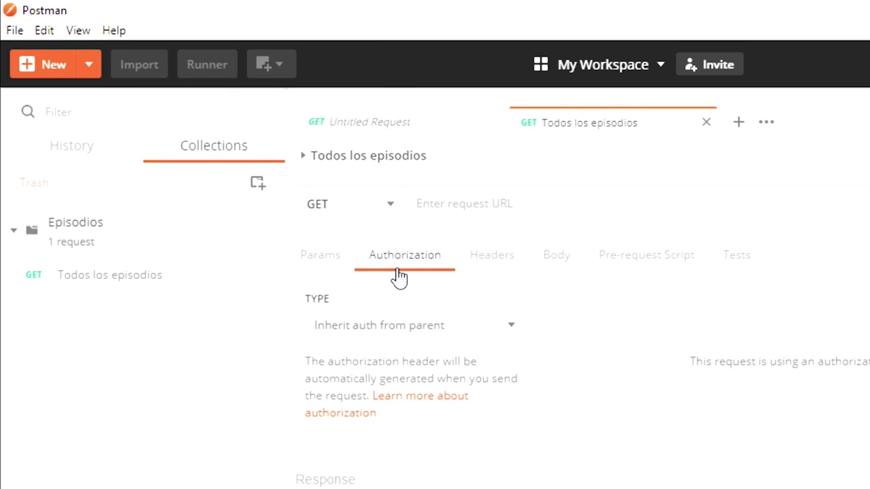
left_click(483, 263)
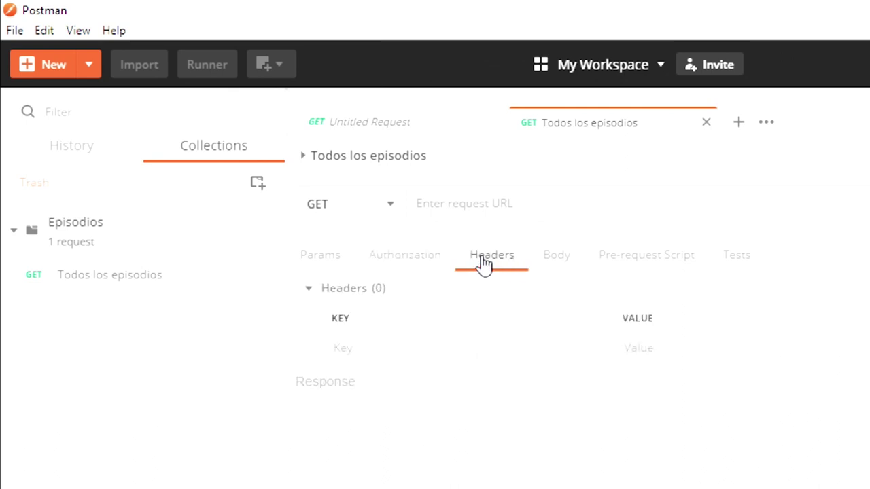
left_click(566, 265)
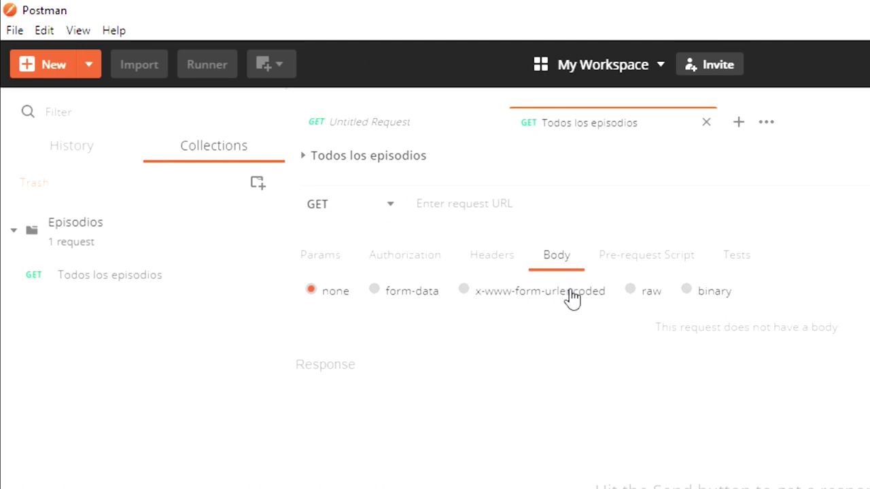
Set the request body to raw with the JSON (application/json) format
left_click(641, 293)
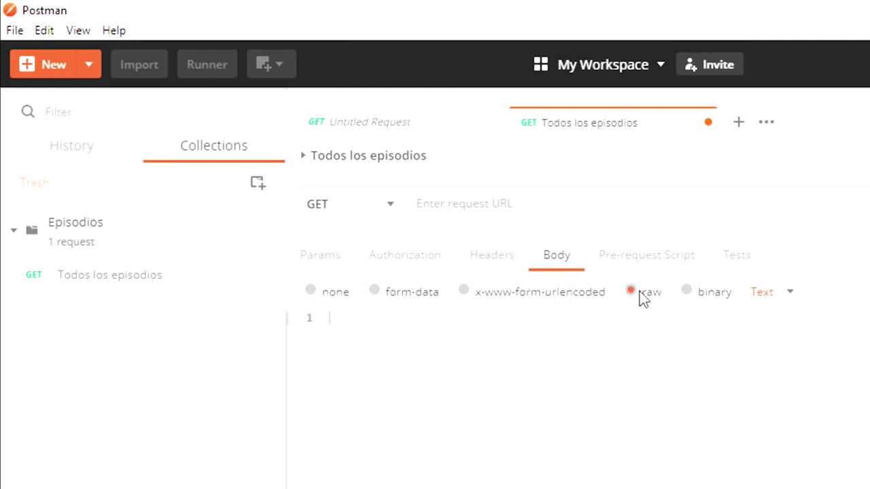
left_click(779, 296)
left_click(796, 380)
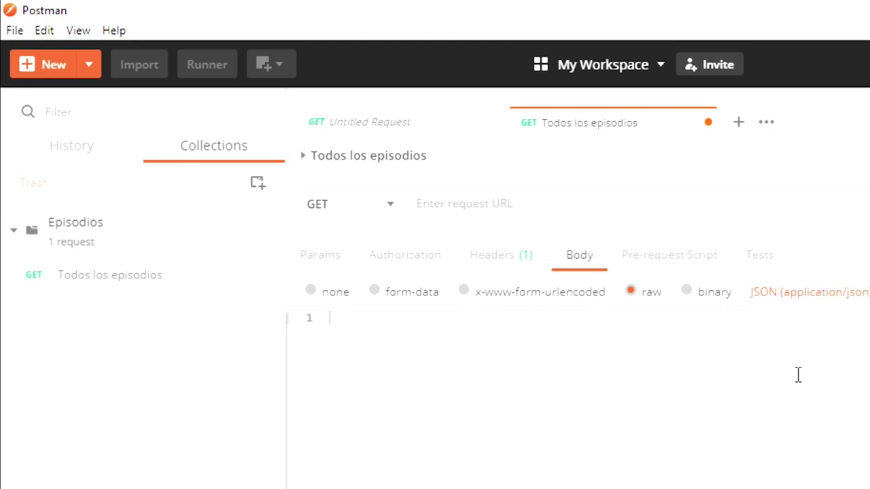
left_click(773, 297)
left_click(774, 299)
View the pre-request script area and add the "Status code: Code is 200" snippet to the request's tests
left_click(627, 262)
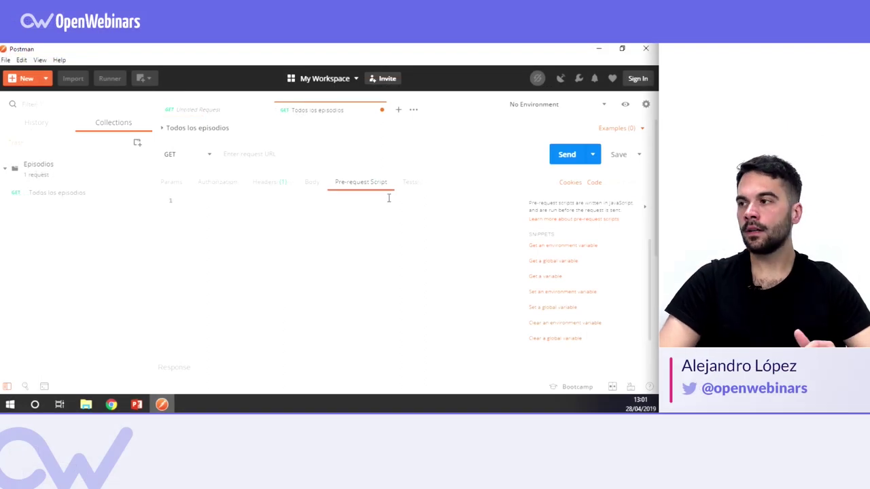
left_click(410, 182)
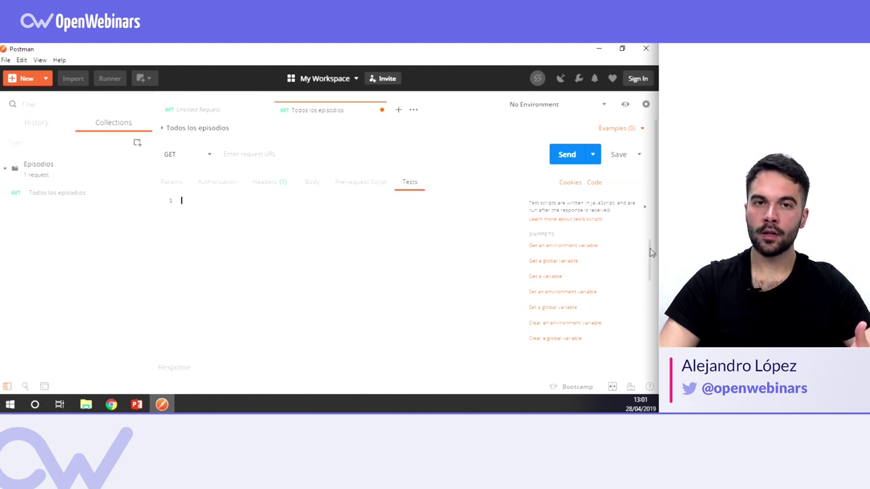
left_click_drag(650, 248, 657, 308)
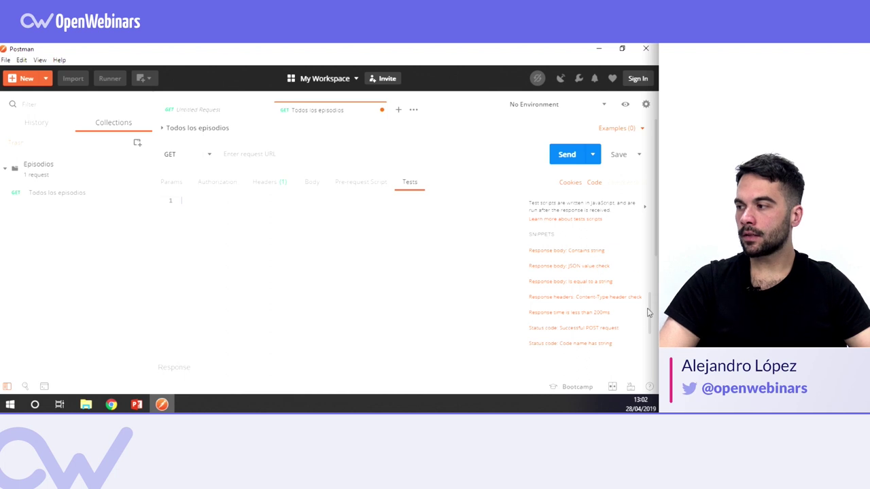
left_click_drag(649, 313, 649, 284)
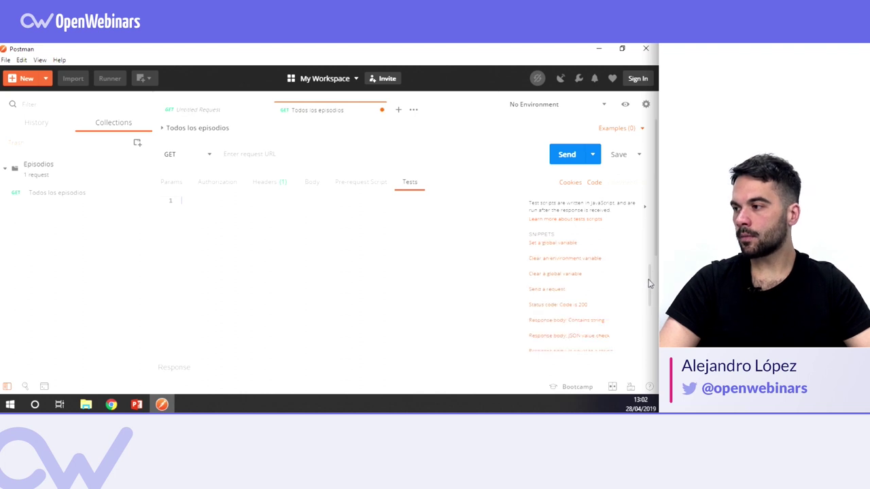
left_click(577, 305)
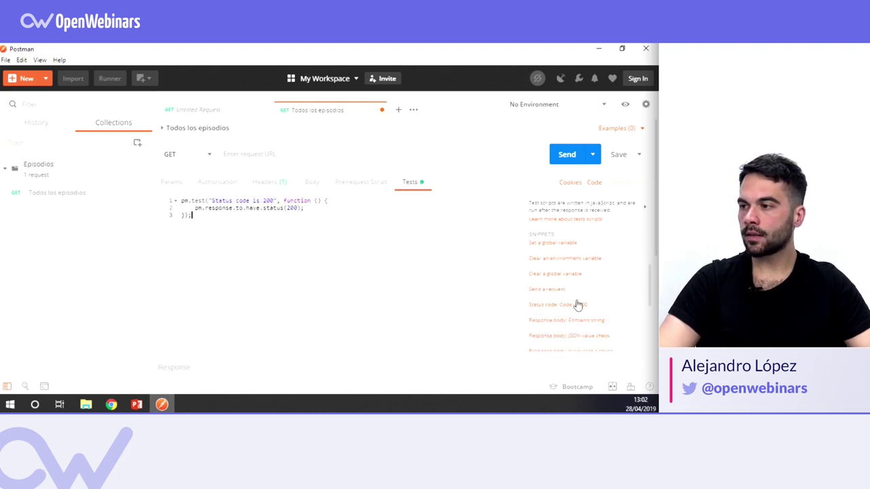
left_click(263, 153)
type("https://rickandmortyapi.com/api/episode/")
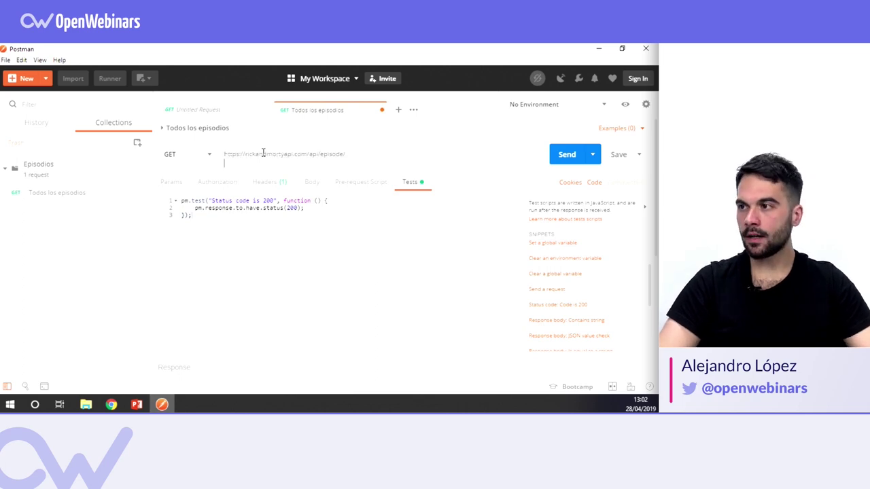
left_click(594, 182)
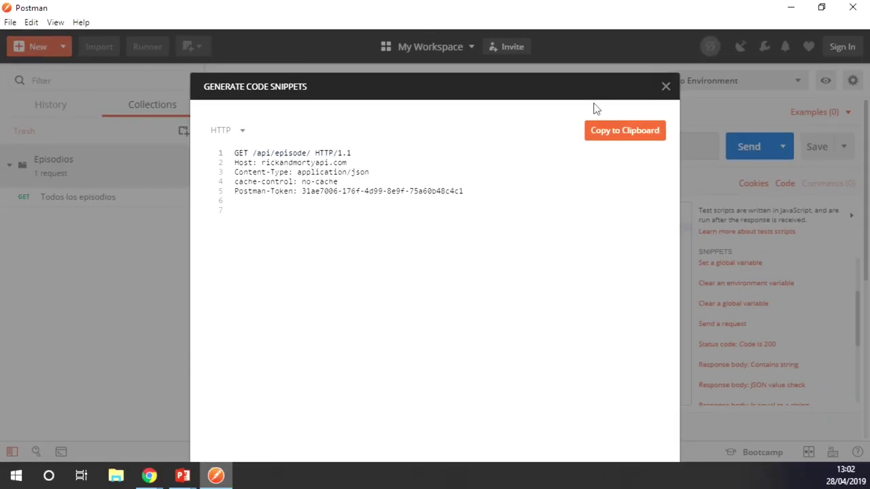
left_click(666, 88)
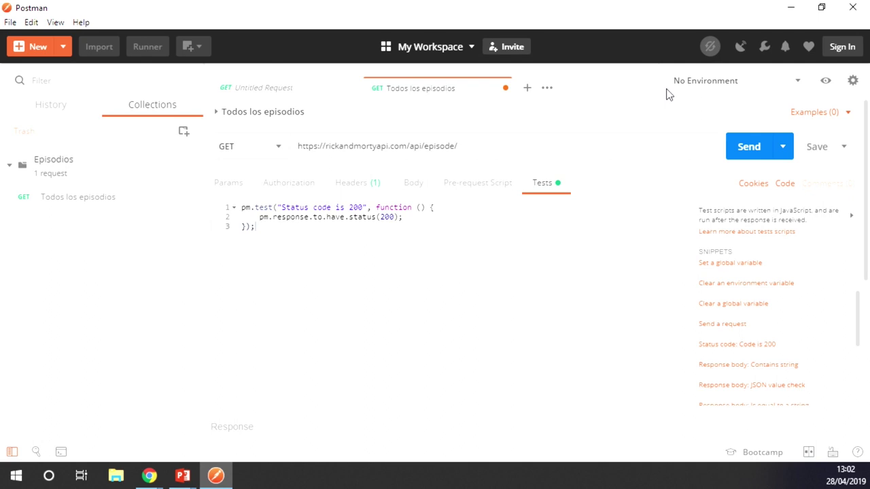
Set the request body to none and check the request headers
left_click(385, 184)
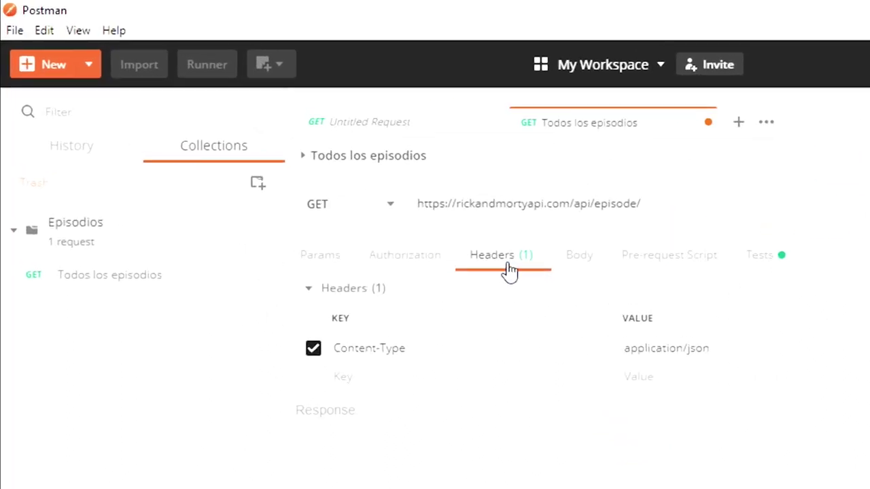
left_click(590, 265)
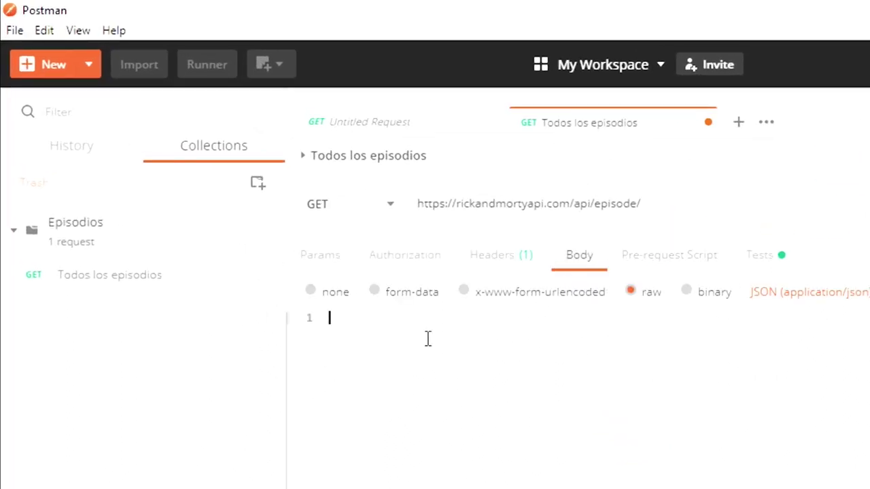
left_click(329, 299)
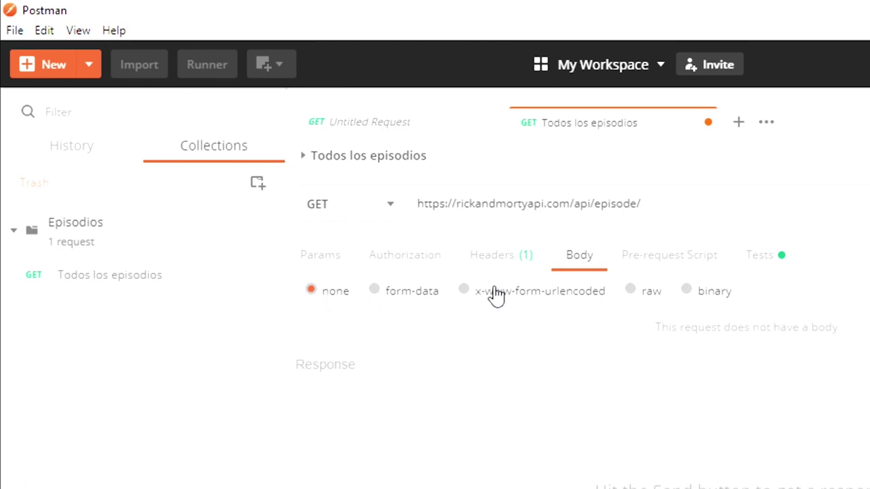
left_click(501, 261)
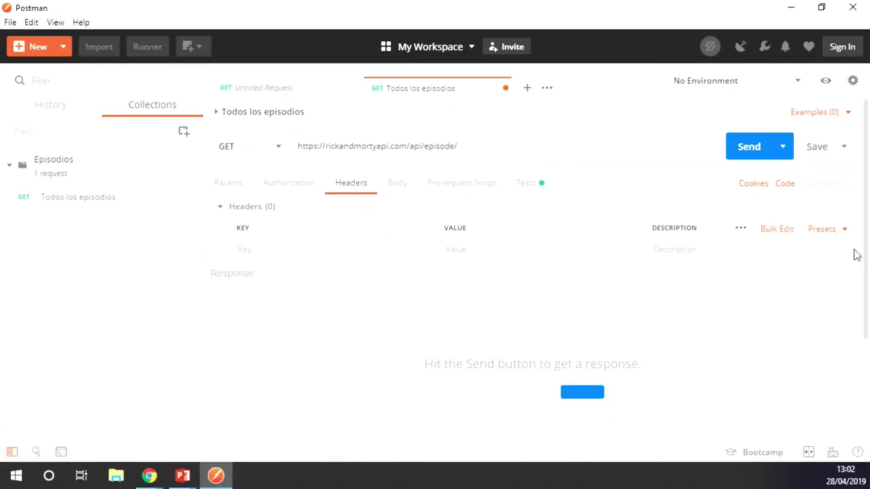
Review the HTTP code generated for the request, highlighting its cache-control and Postman-Token lines
left_click(785, 183)
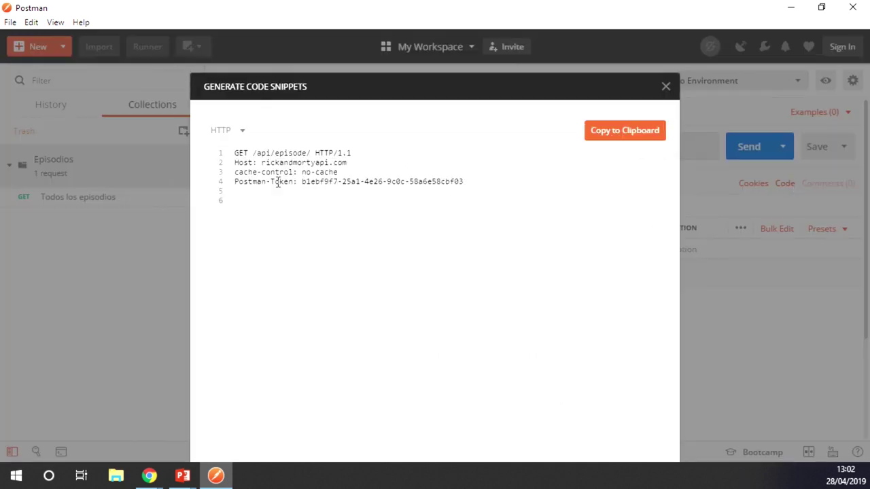
left_click_drag(468, 180, 462, 166)
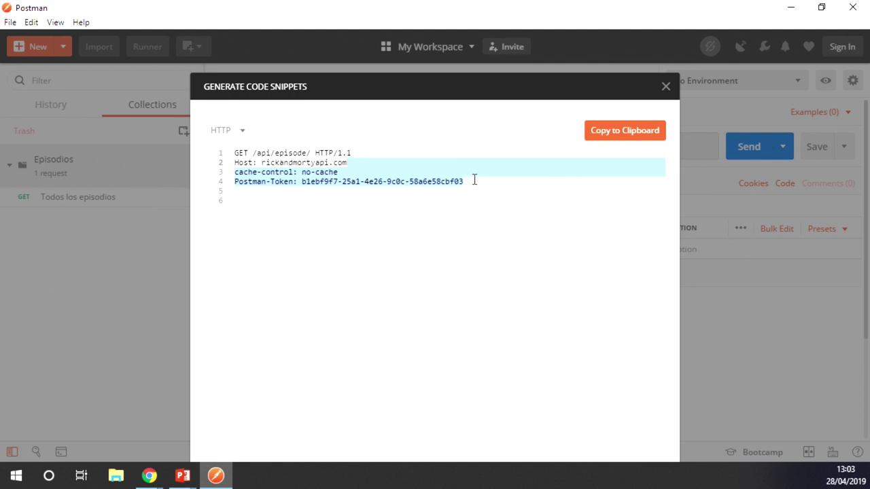
left_click(666, 87)
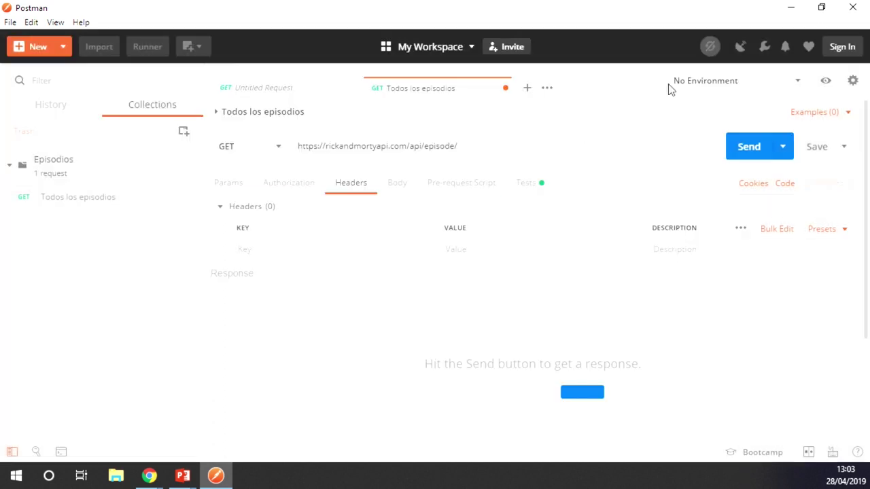
Send the GET request and examine the response status and the episode entries in the JSON body
left_click(751, 153)
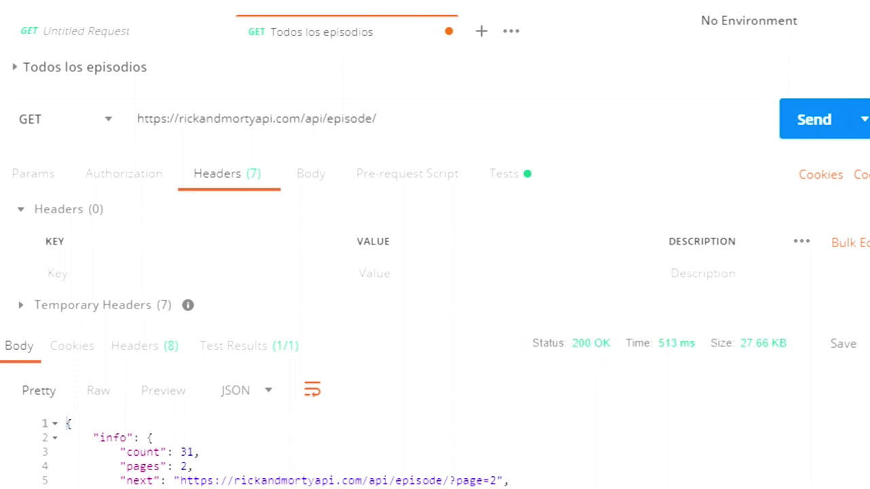
scroll(657, 207, "down", 3)
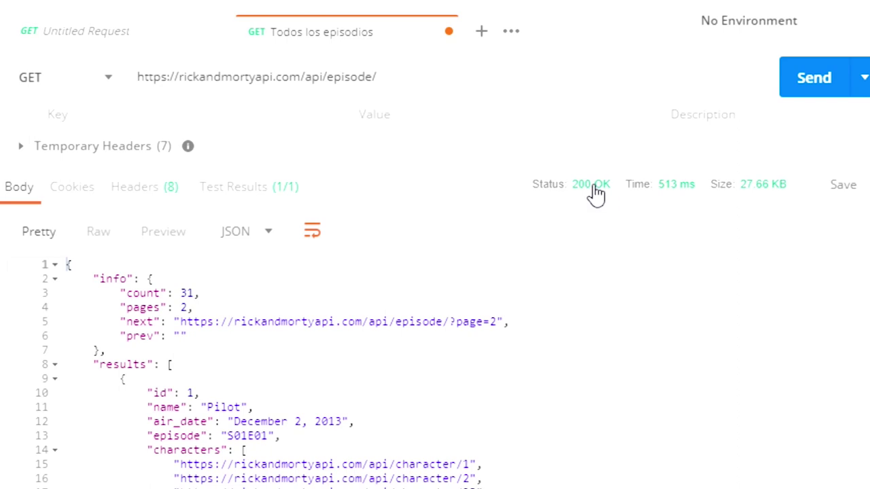
mouse_move(596, 194)
scroll(435, 299, "down", 1)
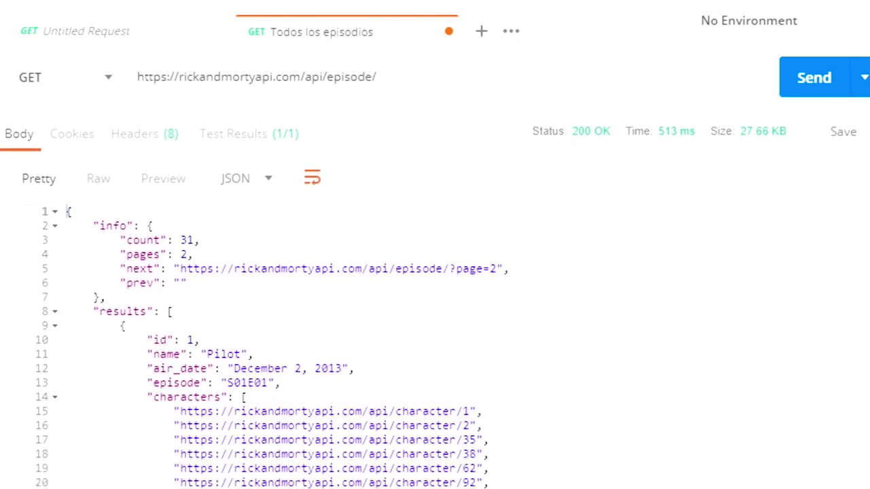
scroll(435, 340, "down", 4)
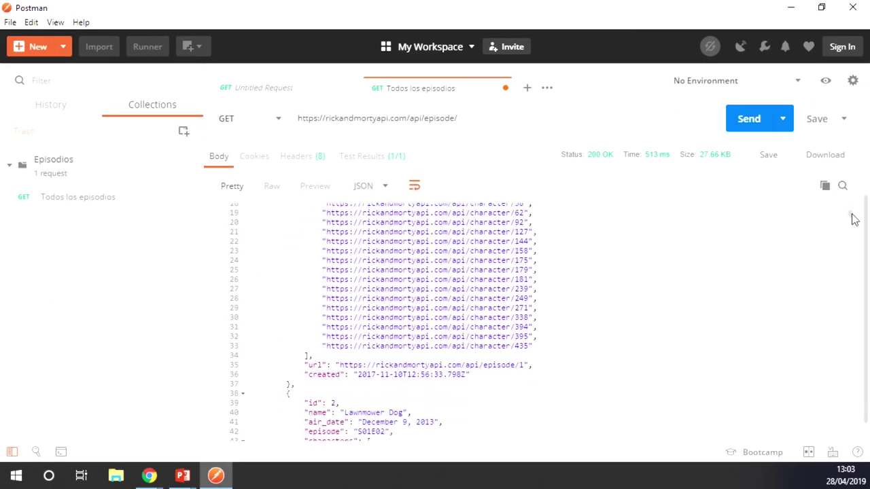
scroll(854, 220, "down", 1)
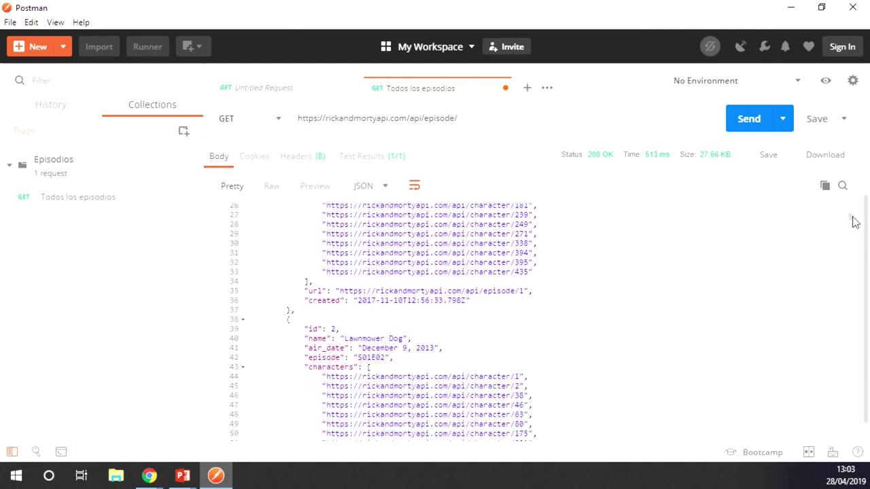